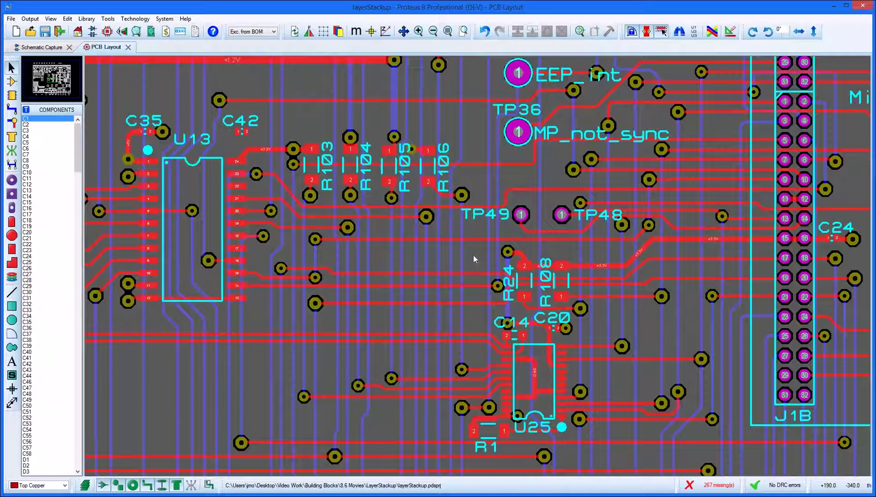
Open the Edit Layer Stackup and Drill Spans dialog from the Technology menu.
click(136, 21)
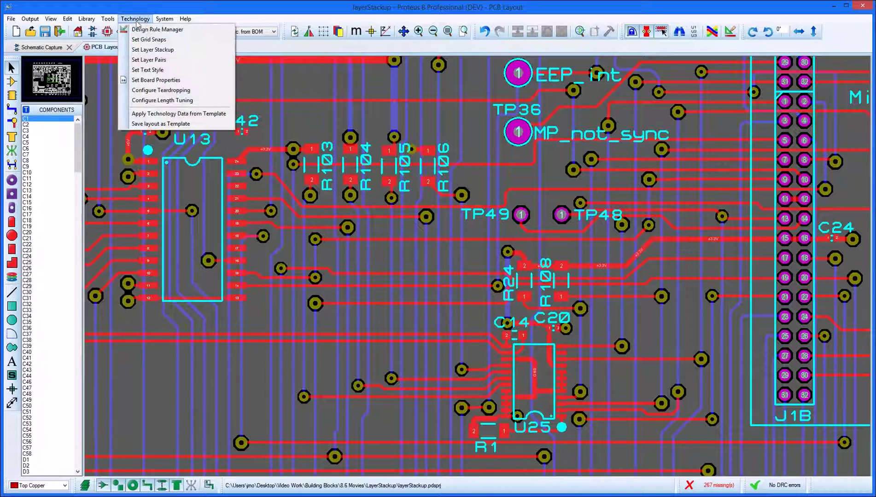
click(143, 51)
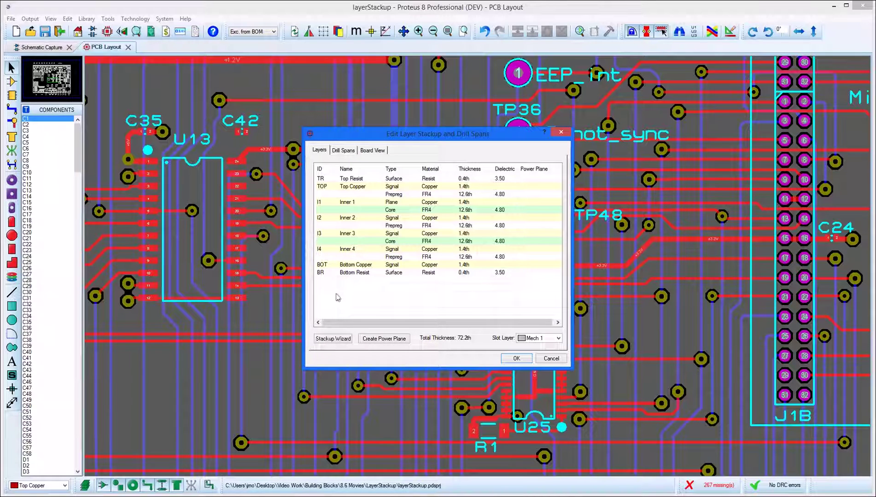
Regenerate the stackup in the wizard as 6 copper layers in External Pairs style, then view the help.
click(339, 341)
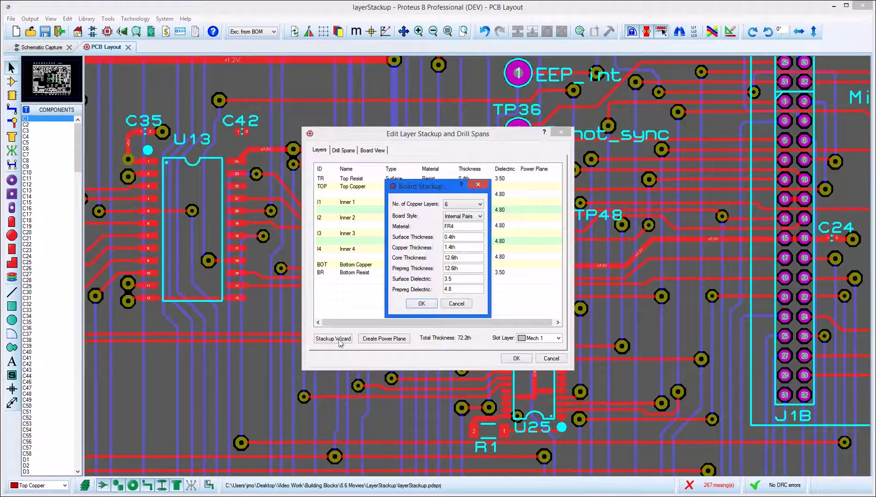
click(480, 204)
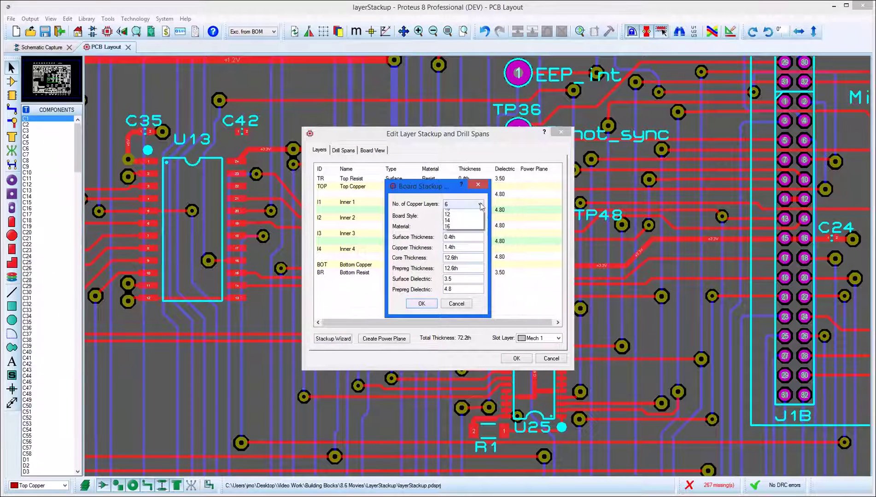
click(480, 204)
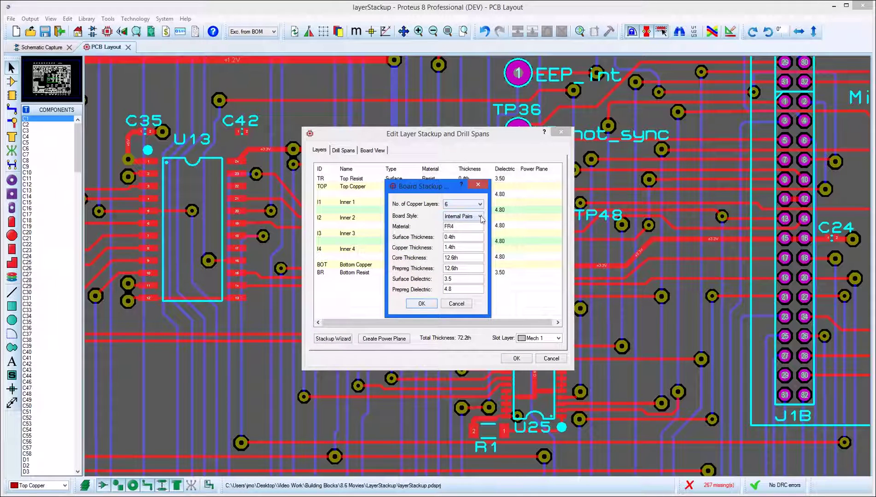
click(479, 216)
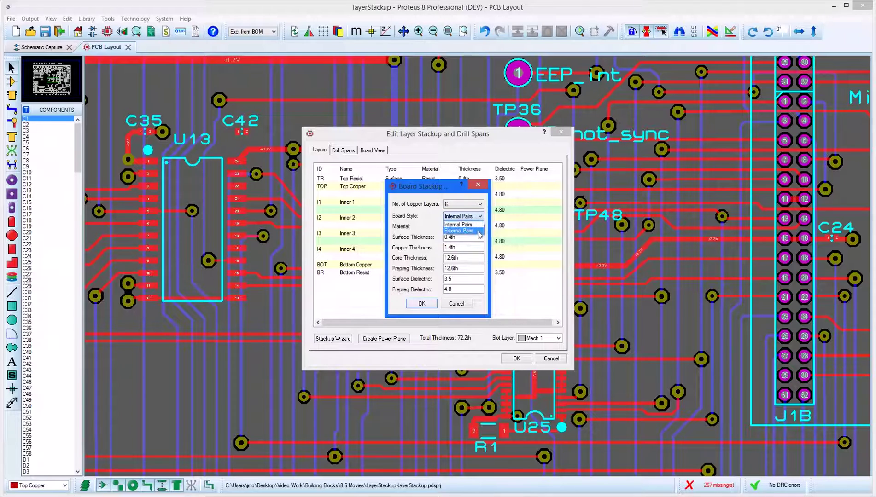
click(479, 231)
click(429, 306)
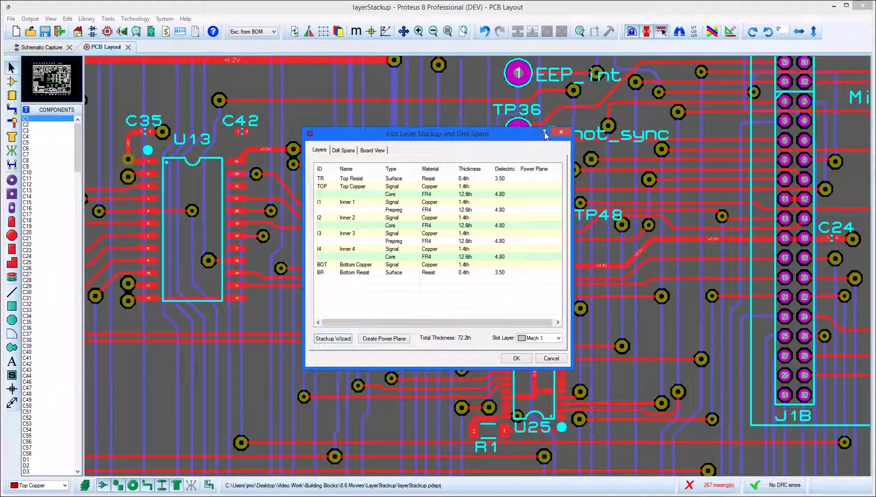
click(544, 133)
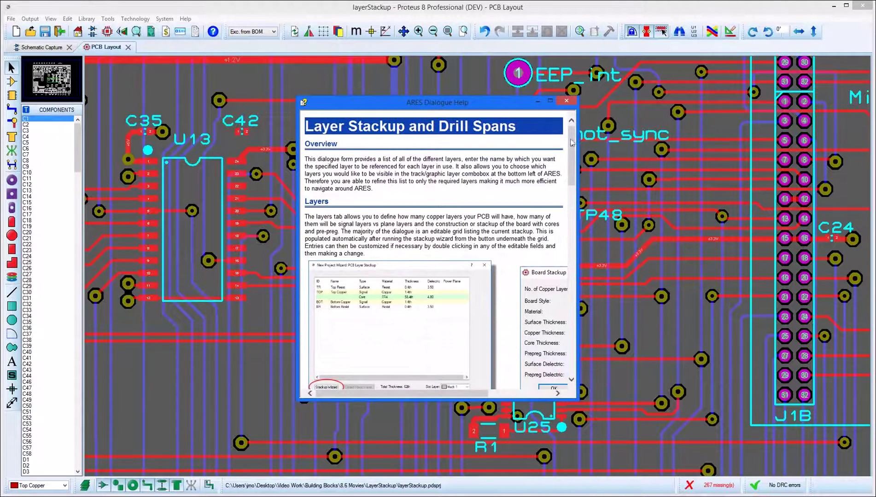
drag(572, 143, 572, 218)
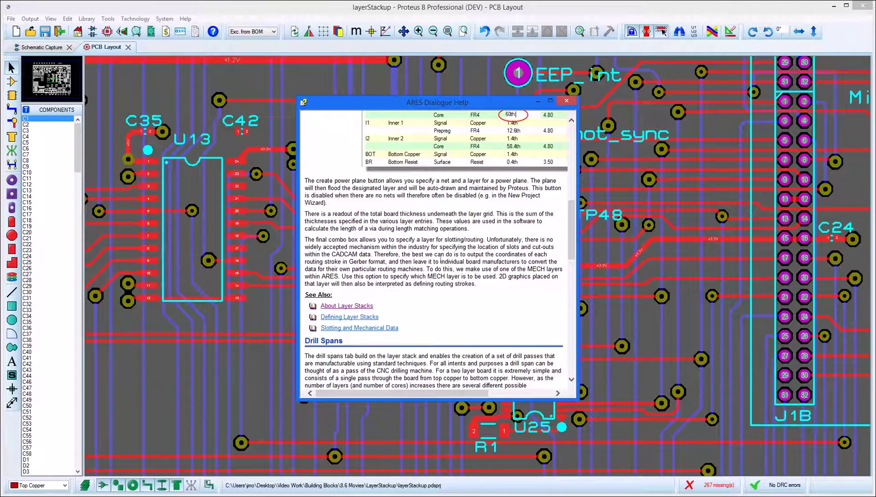
Change the layer type of Inner 1 and Inner 4 to Plane.
click(566, 101)
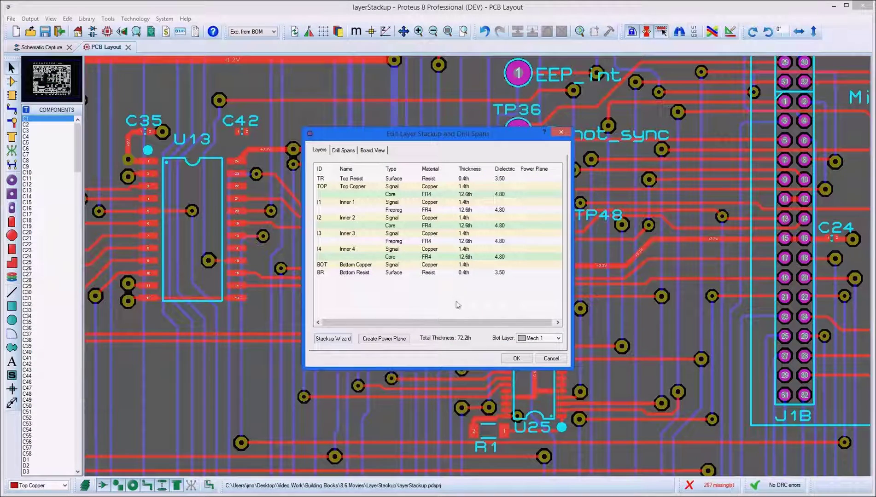
click(408, 205)
click(407, 206)
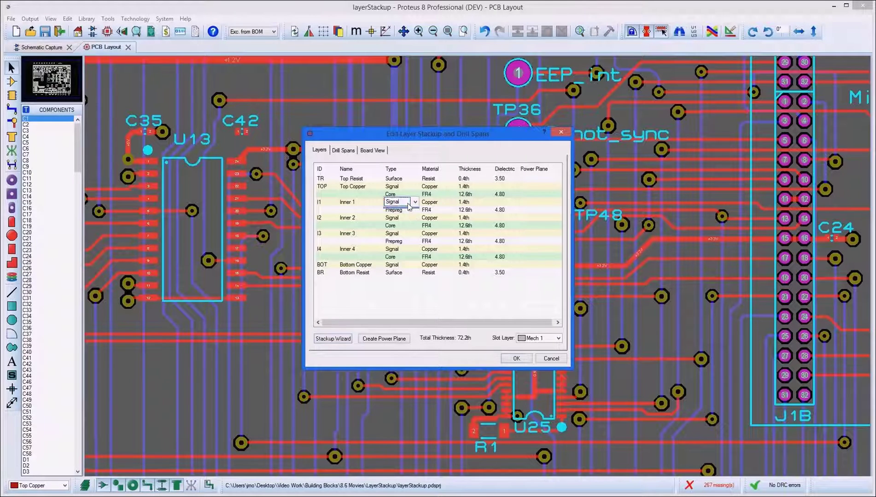
click(405, 211)
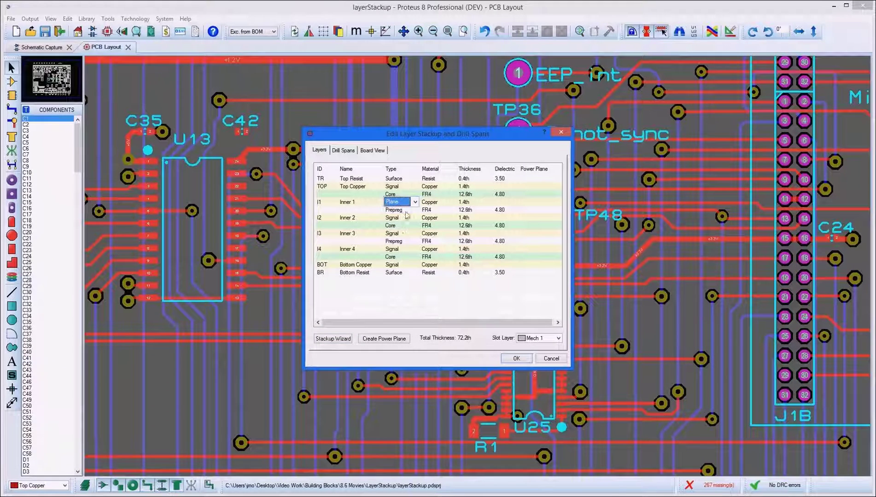
click(401, 249)
click(403, 249)
click(403, 257)
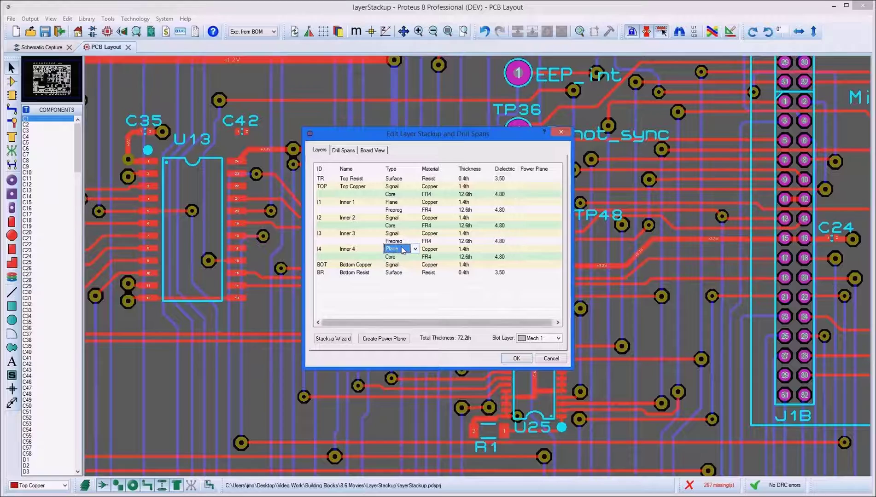
Rename Inner 1 to GND and Inner 4 to +3.3V.
click(356, 203)
text(GND)
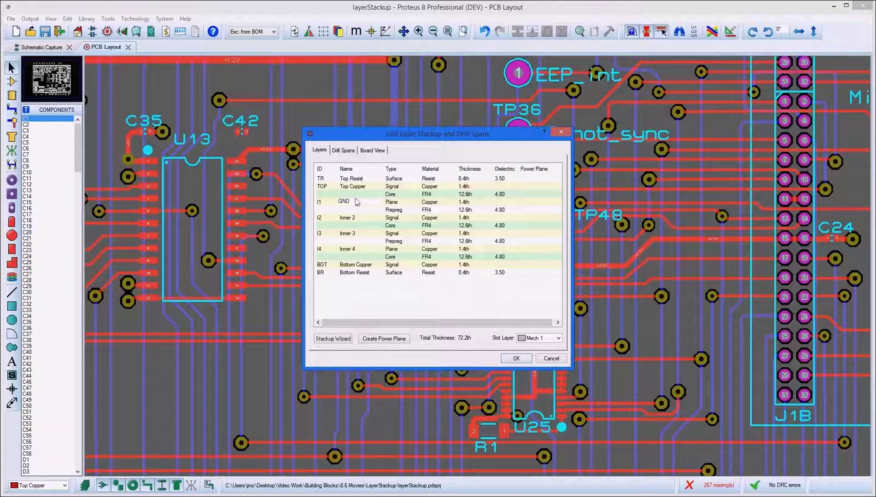
click(355, 249)
text(+3.3V)
key(Return)
Generate a GND power plane on Inner 1.
click(384, 338)
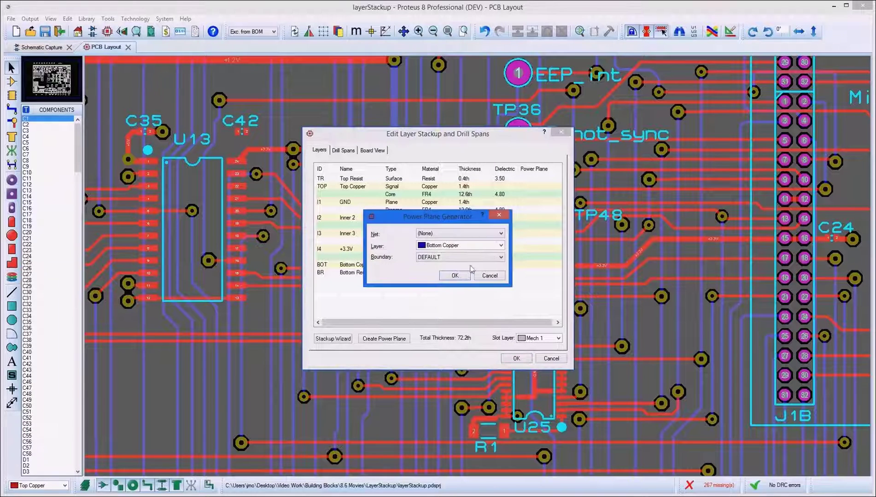
click(500, 245)
click(489, 258)
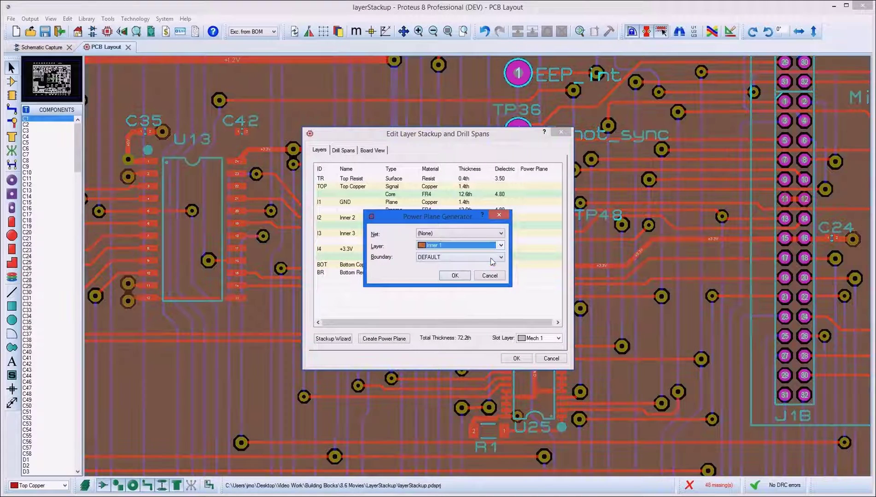
click(499, 233)
key(g)
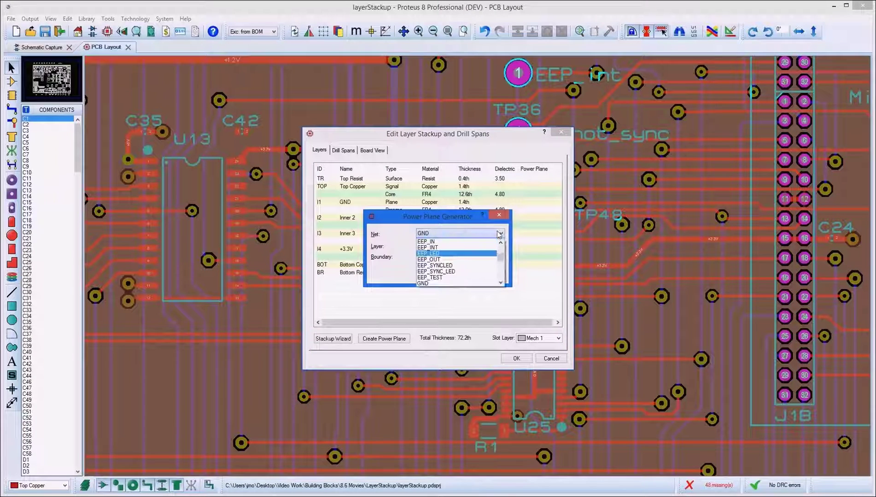
click(432, 283)
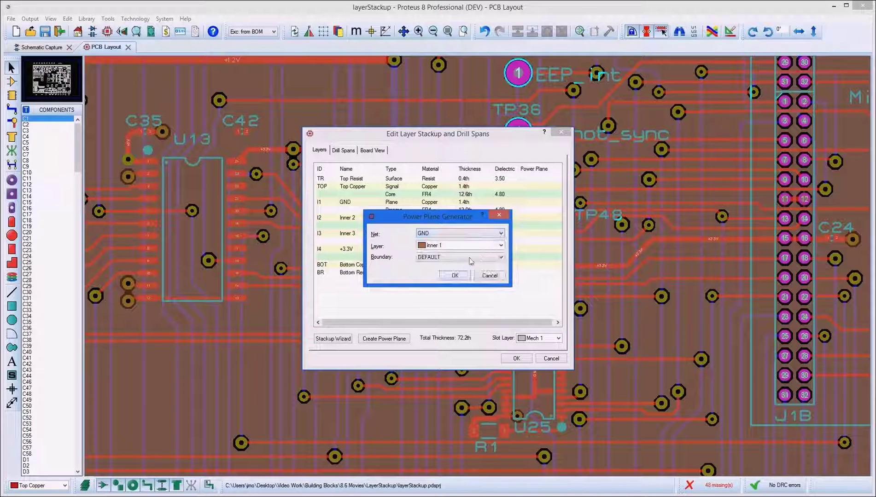
click(454, 275)
Generate a +3.3V power plane on Inner 4.
click(387, 342)
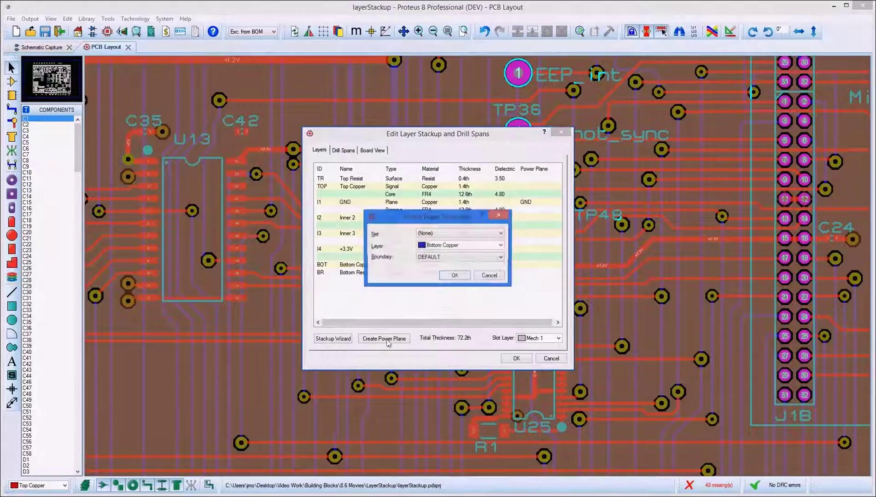
click(501, 245)
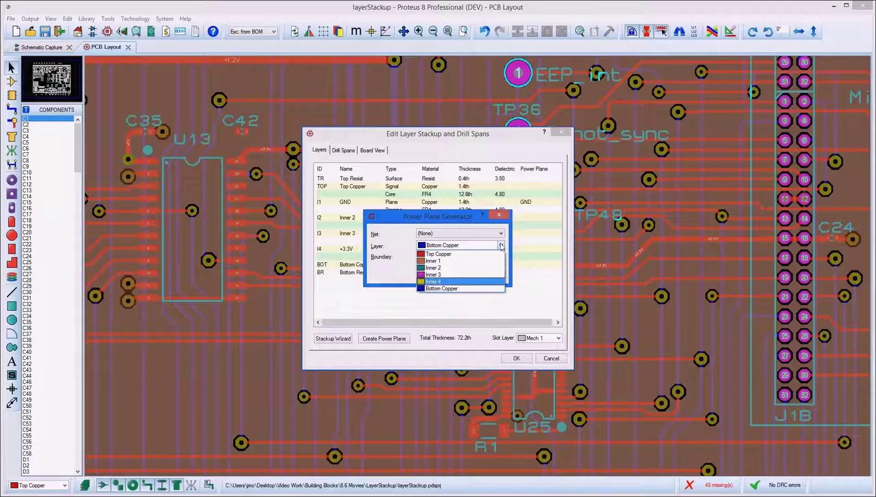
click(501, 246)
click(501, 233)
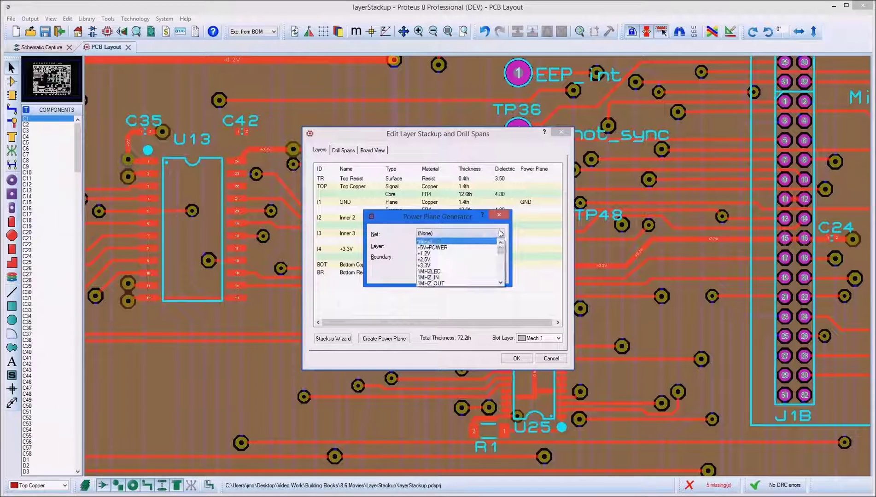
click(474, 265)
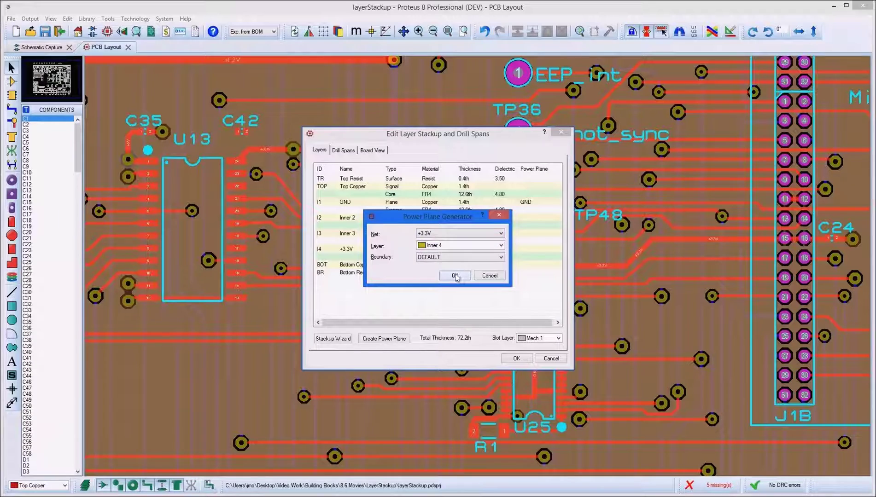
click(456, 276)
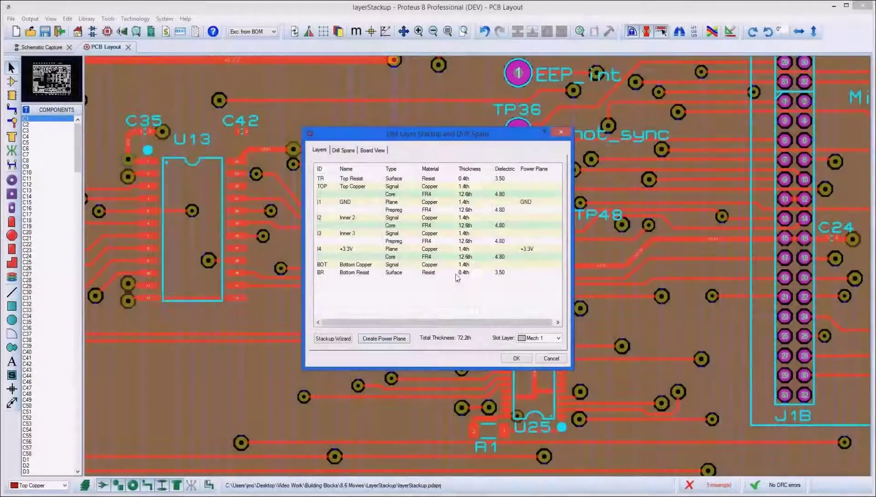
Generate drill spans THRU, TOP-I1, I2-I3 and I4-BOT from the cores and check the cross-section.
click(343, 150)
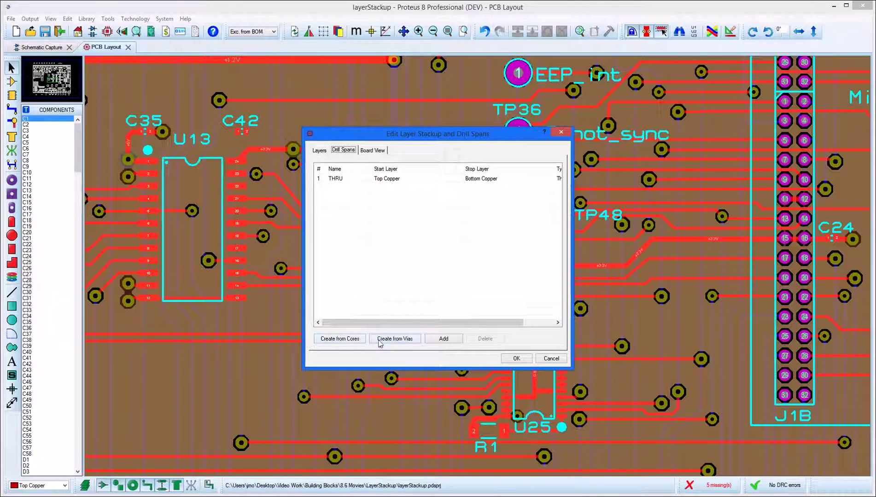
click(346, 339)
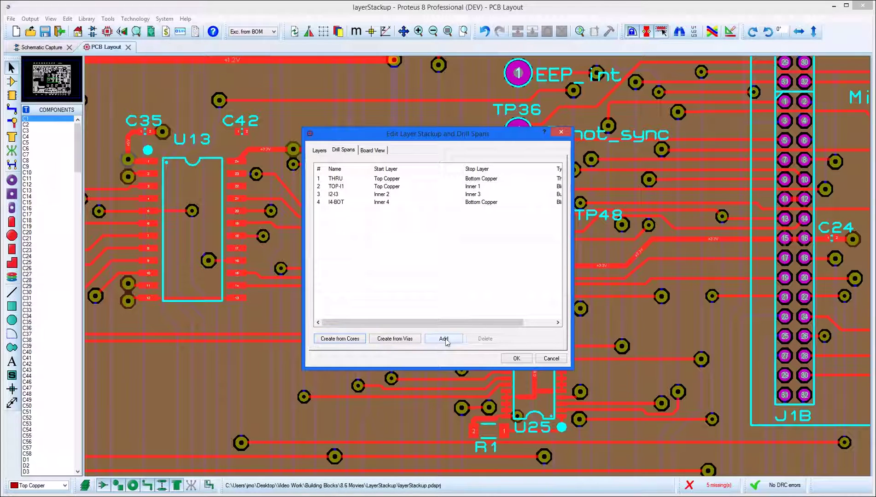
click(379, 152)
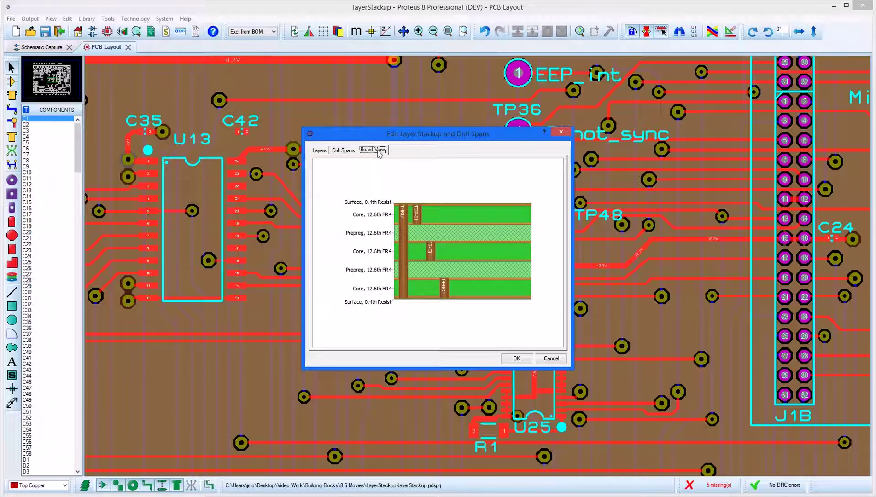
click(344, 151)
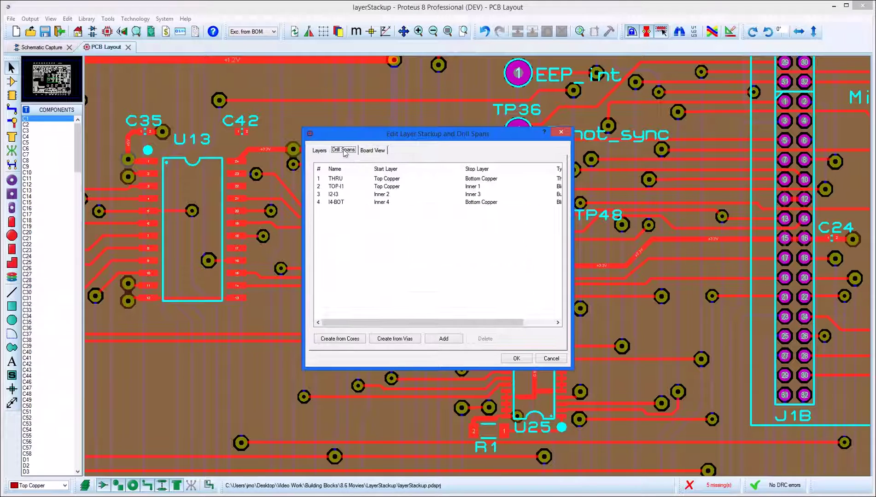
Add a TOP-I3 drill span from Top Copper to Inner 3 and apply the stackup.
click(441, 342)
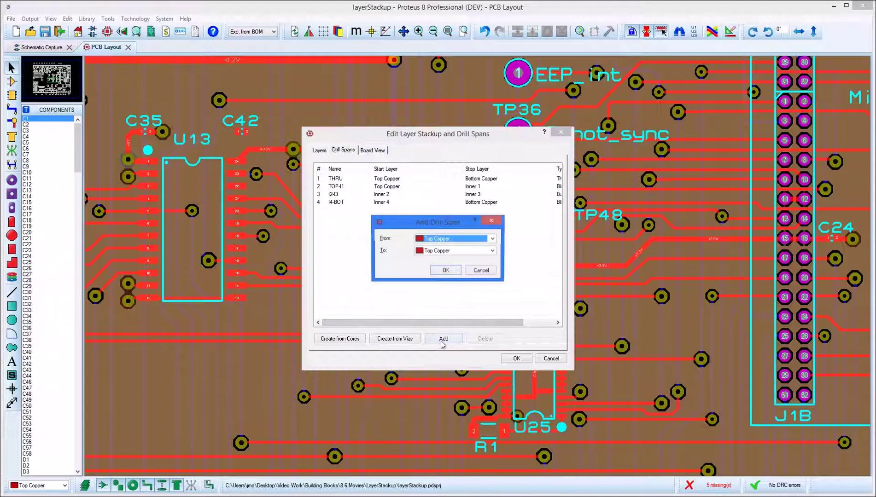
click(493, 251)
click(476, 275)
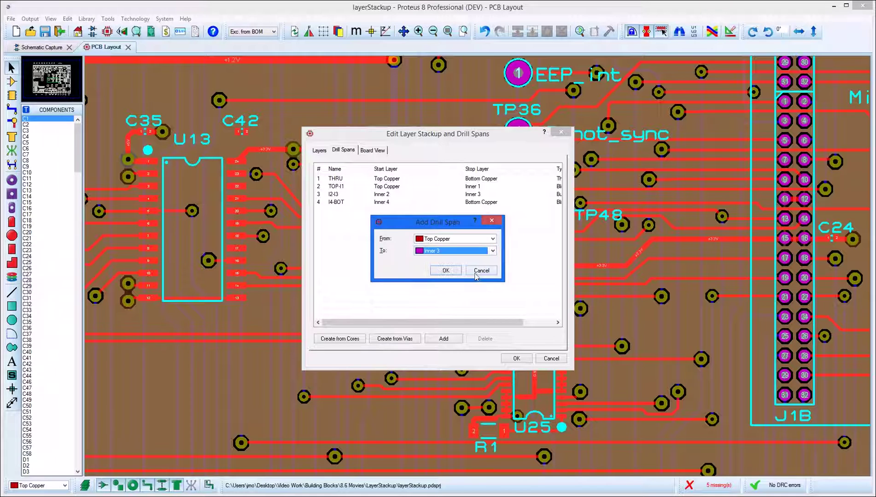
click(446, 271)
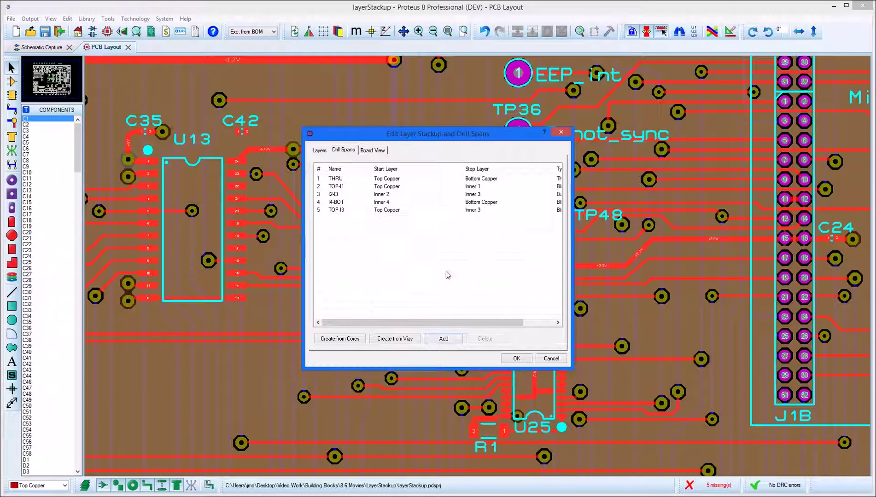
click(371, 151)
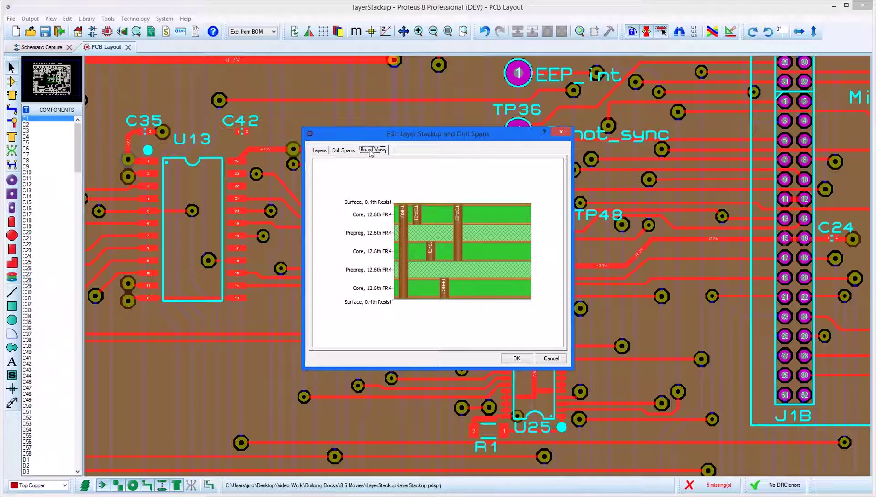
click(513, 359)
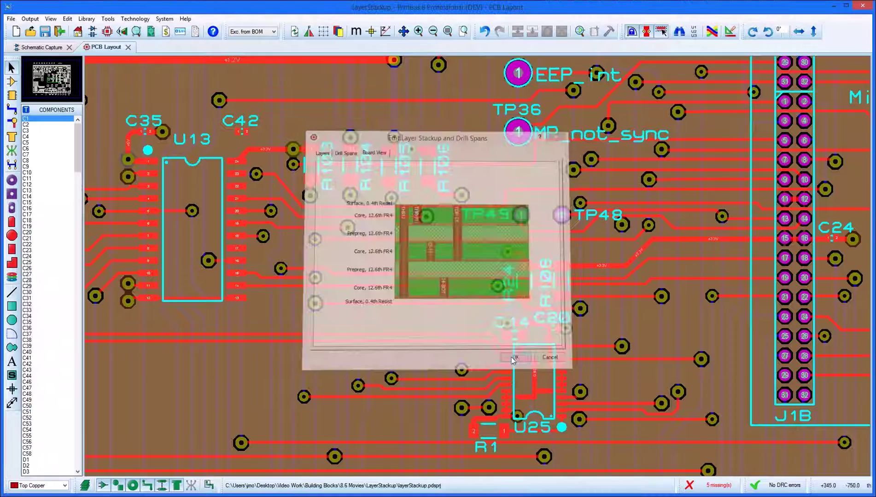
Route the MP_TP track from U13 through vias on Inner 3 and Inner 2 to J1B pin 29.
click(237, 248)
double_click(260, 258)
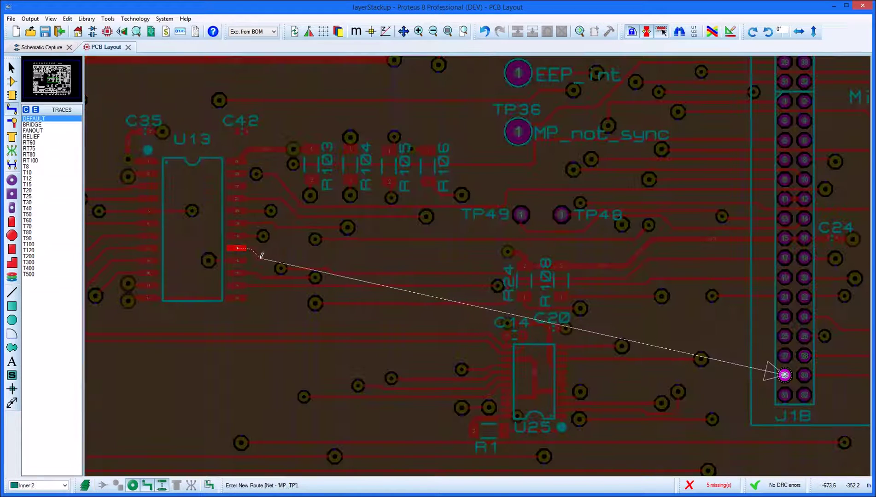
click(261, 321)
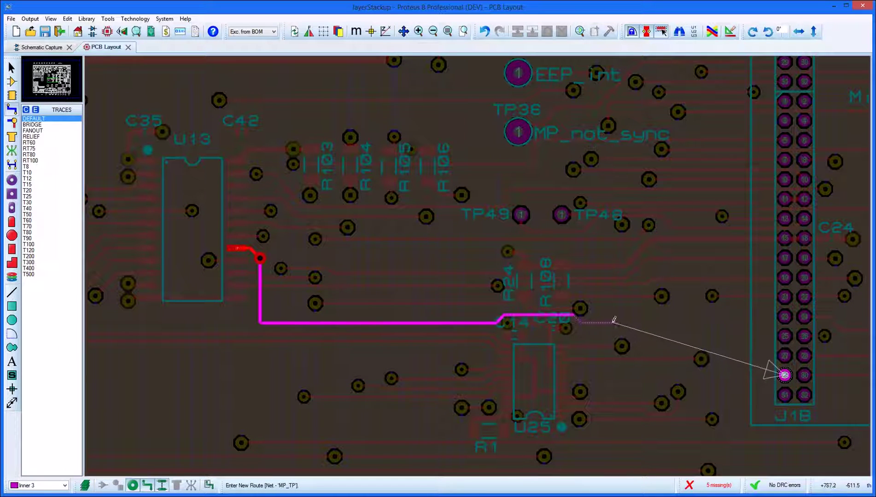
double_click(647, 328)
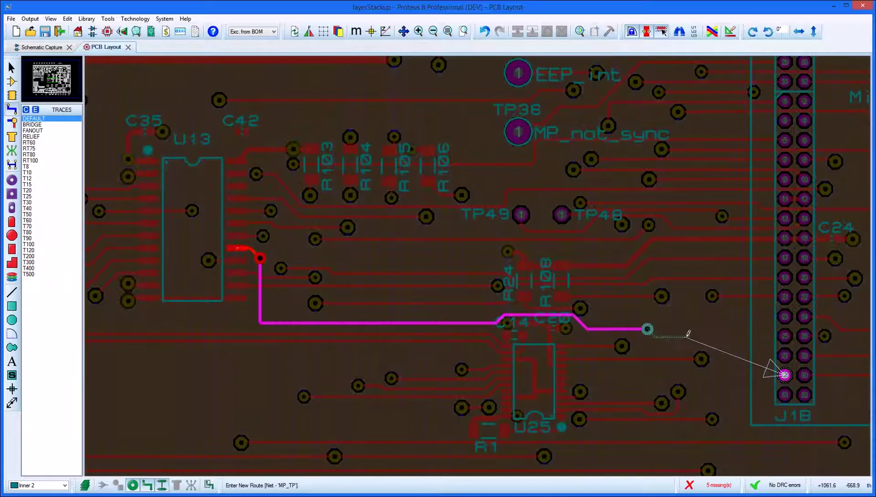
click(667, 348)
click(784, 374)
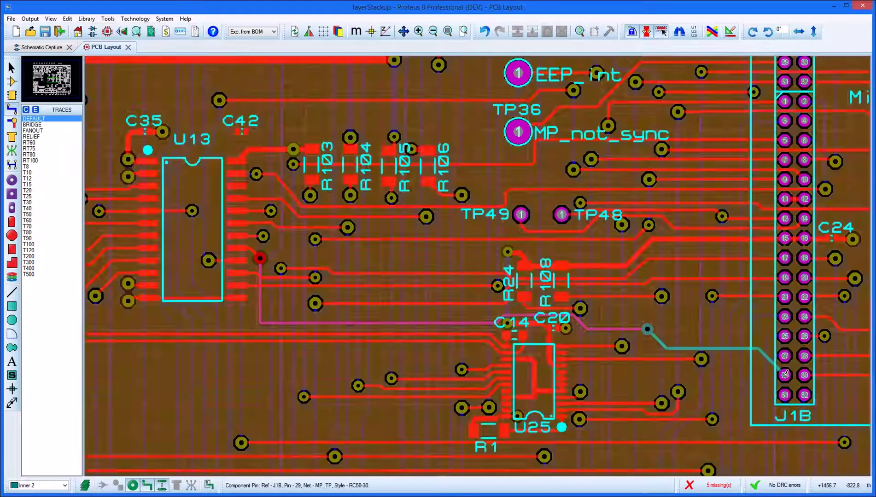
Check the buried via's properties, confirming its I2-I3 drill span.
right_click(648, 328)
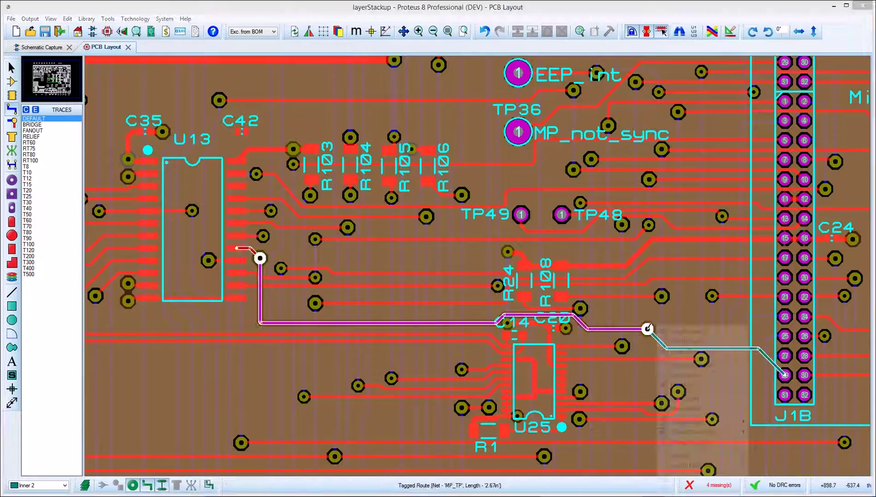
click(674, 365)
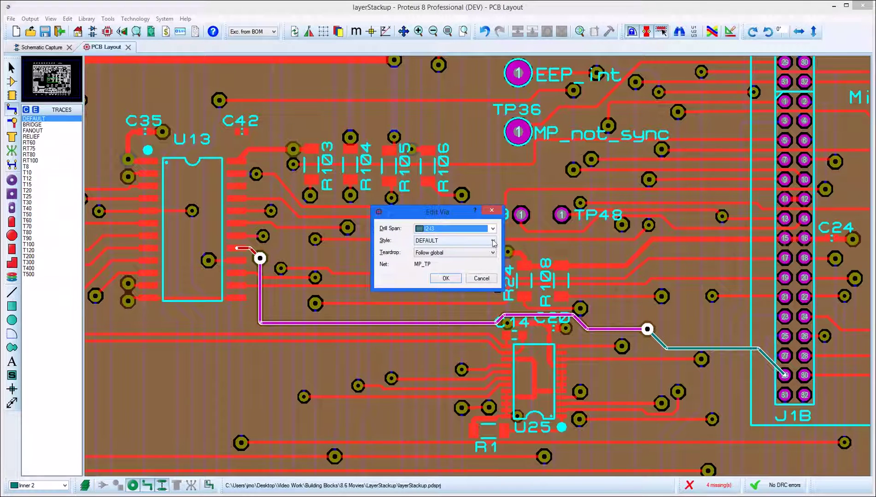
click(454, 282)
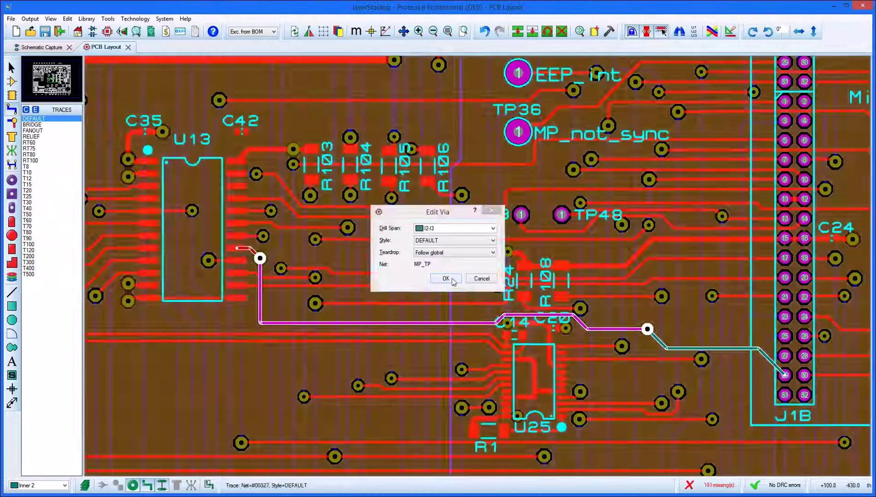
click(646, 348)
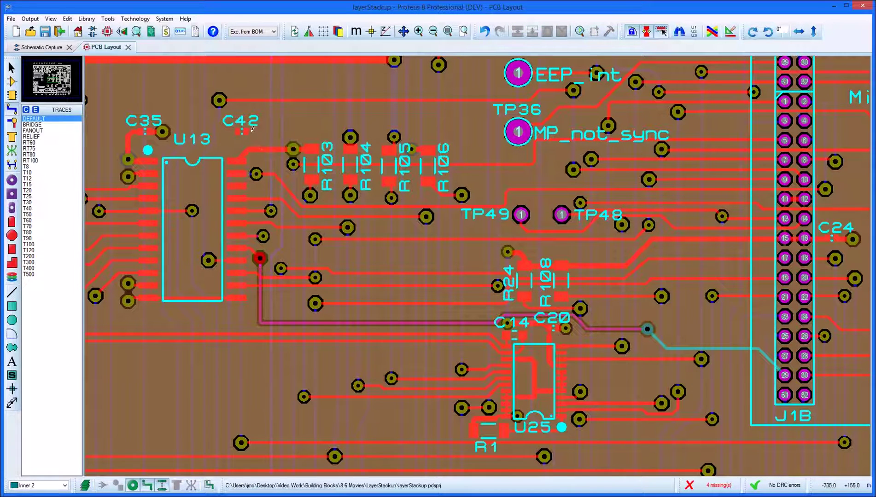
Connect C42's GND and +3.3V pads to their planes with vias, then attempt a GND via from U13 pin 22.
click(247, 131)
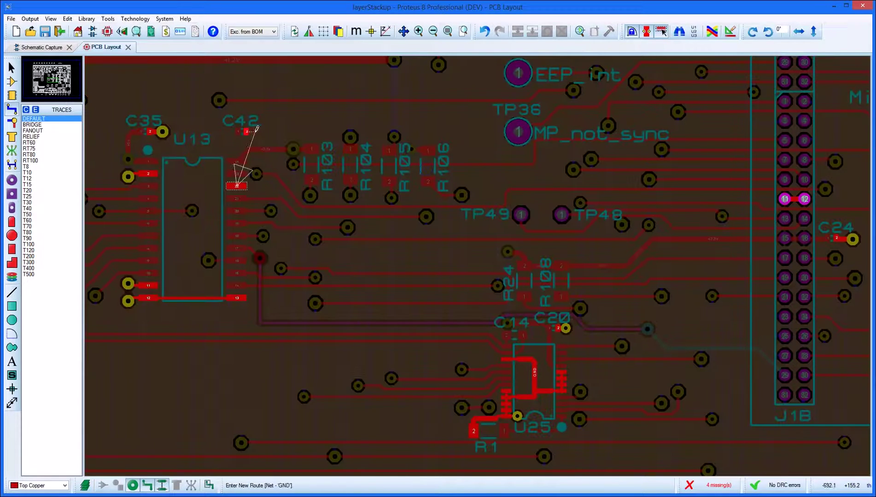
double_click(259, 131)
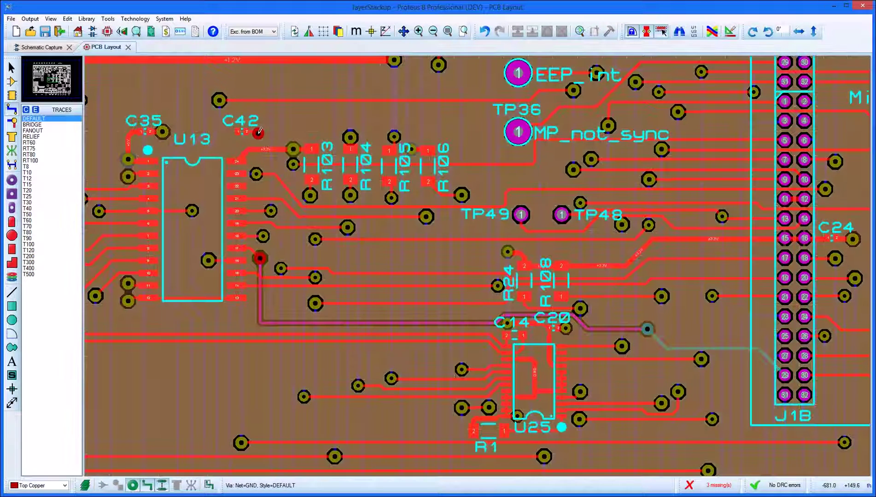
click(239, 131)
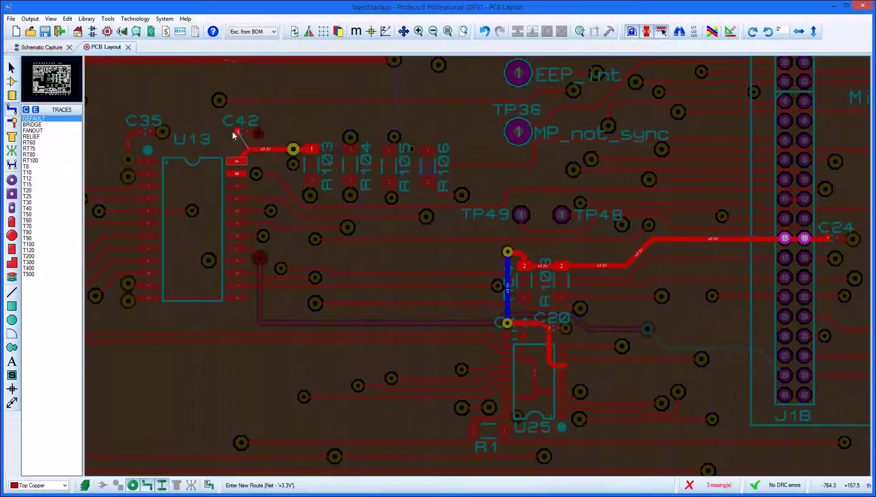
double_click(225, 131)
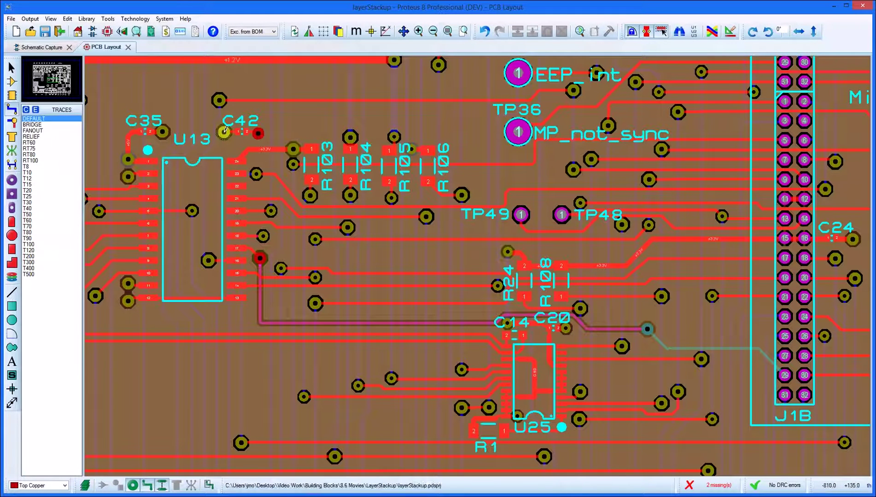
click(237, 184)
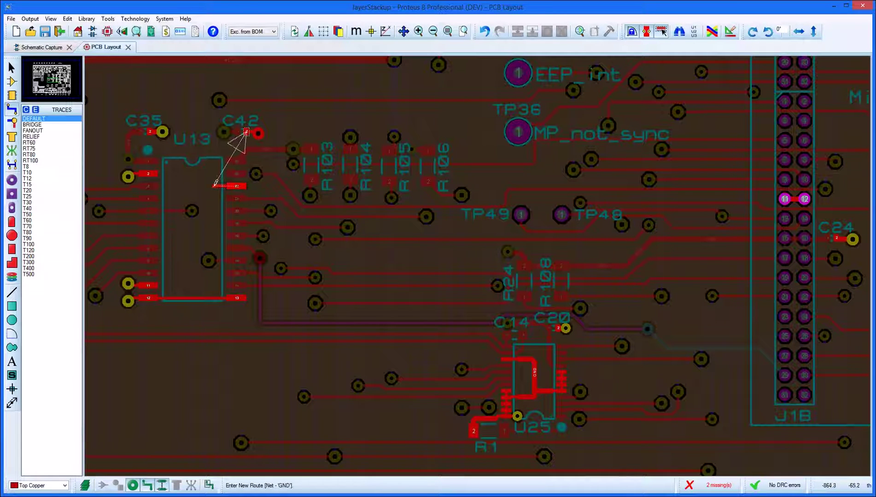
double_click(215, 184)
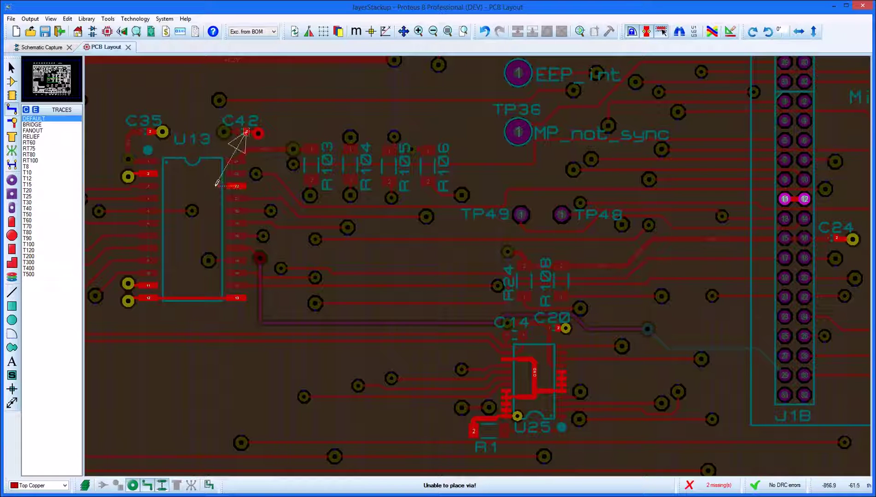
Cancel the failed route and connect U13 pin 13 to GND with a short track ending in a via.
key(Escape)
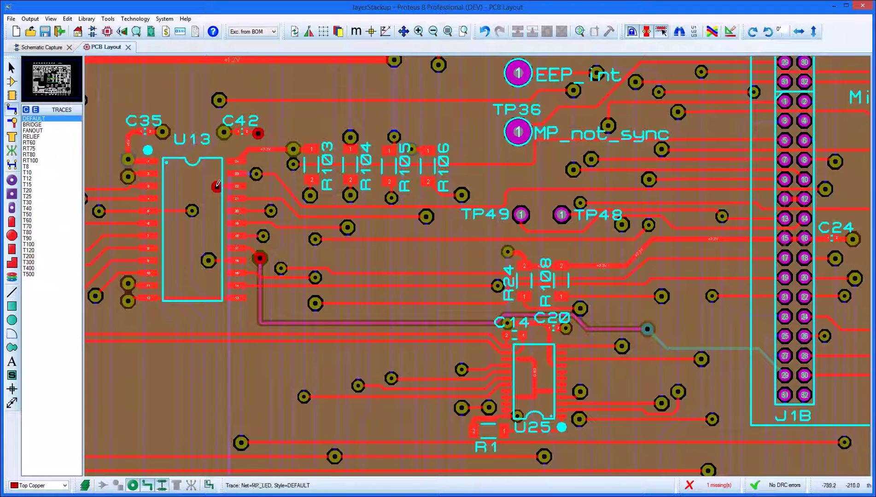
click(238, 296)
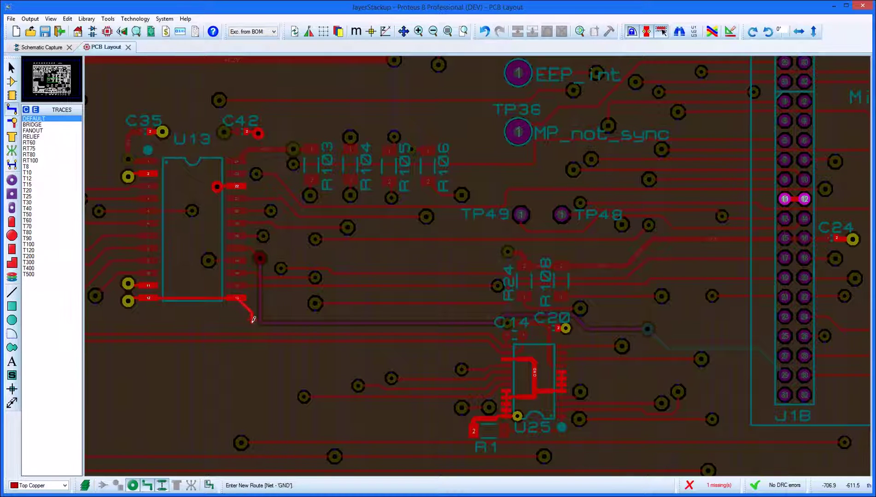
click(253, 319)
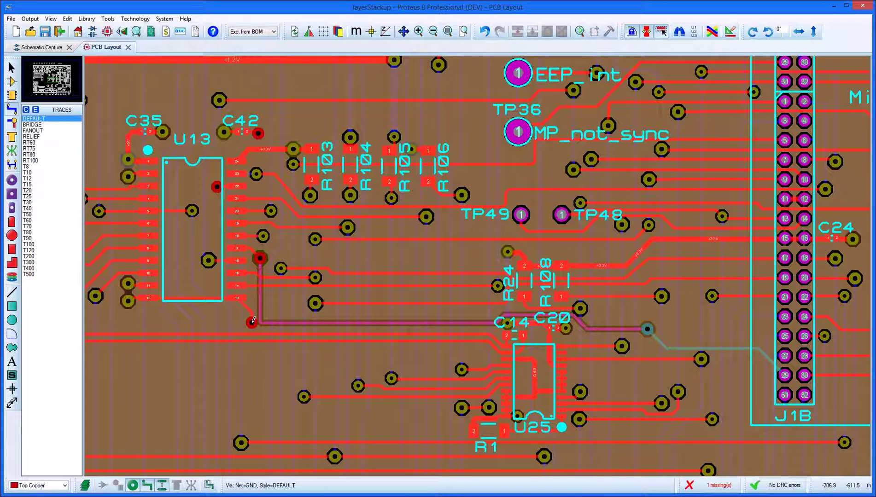